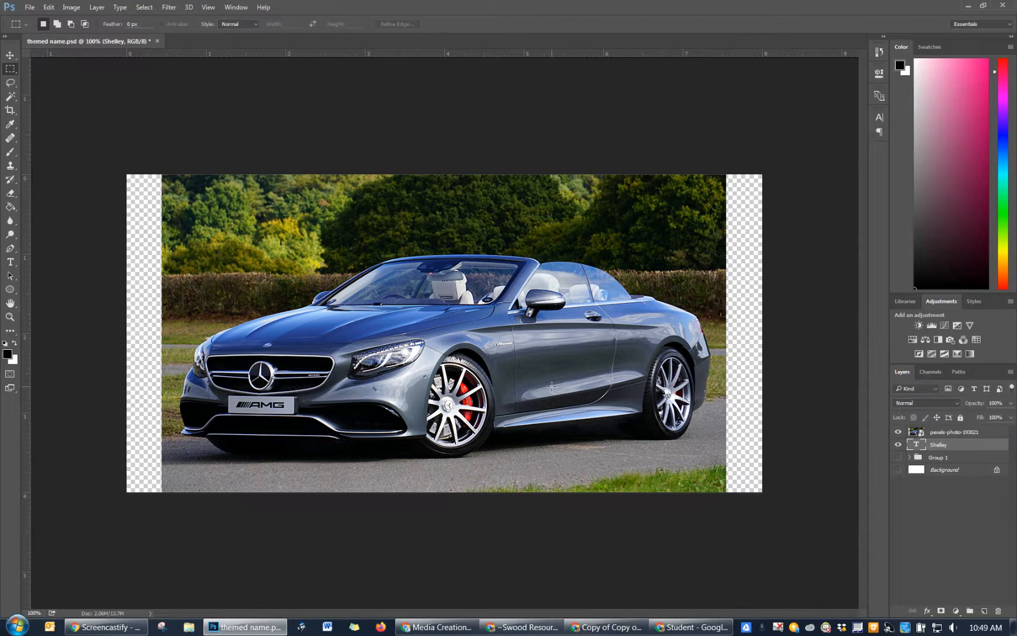
# On the pexels-photo-193021 layer, select the car body, windshield and underside with the Quick Selection Tool.
pyautogui.click(958, 434)
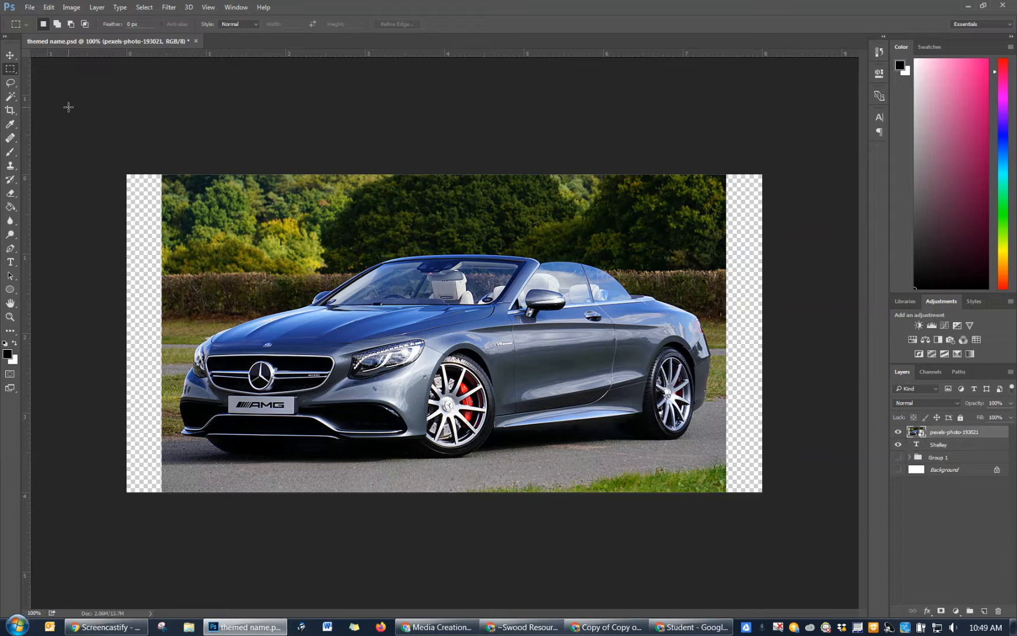
pyautogui.click(13, 86)
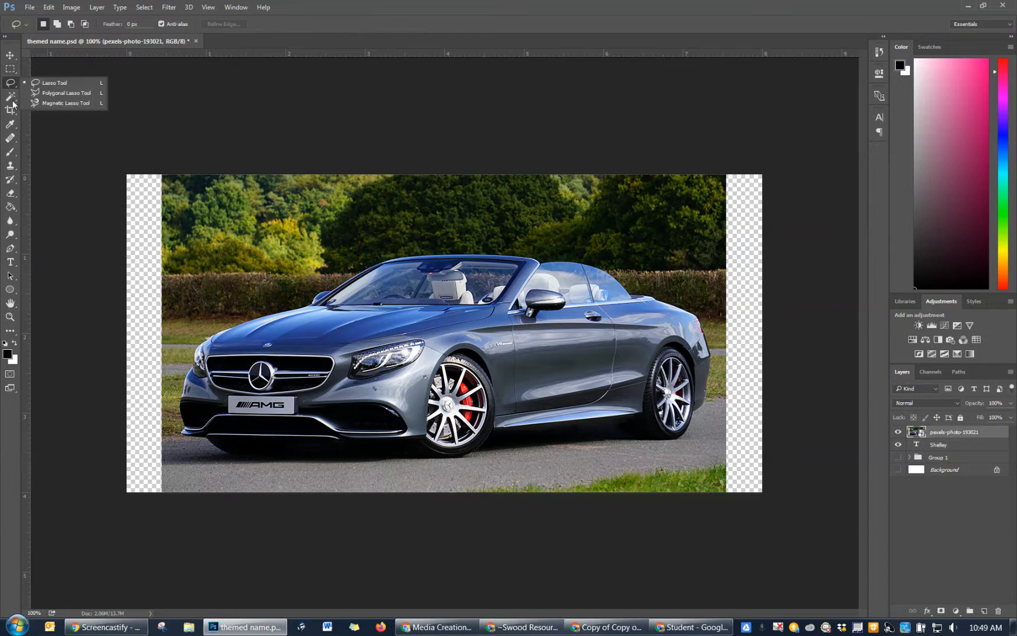
pyautogui.click(11, 97)
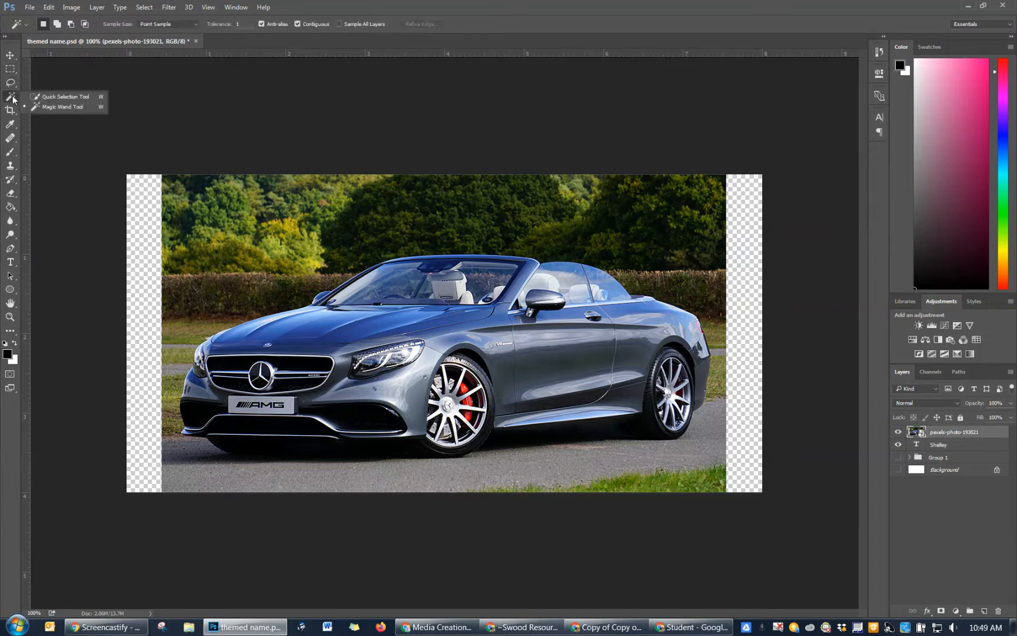
pyautogui.click(76, 97)
pyautogui.moveTo(207, 395)
pyautogui.mouseDown()
pyautogui.moveTo(330, 332)
pyautogui.moveTo(419, 268)
pyautogui.moveTo(516, 266)
pyautogui.mouseUp()
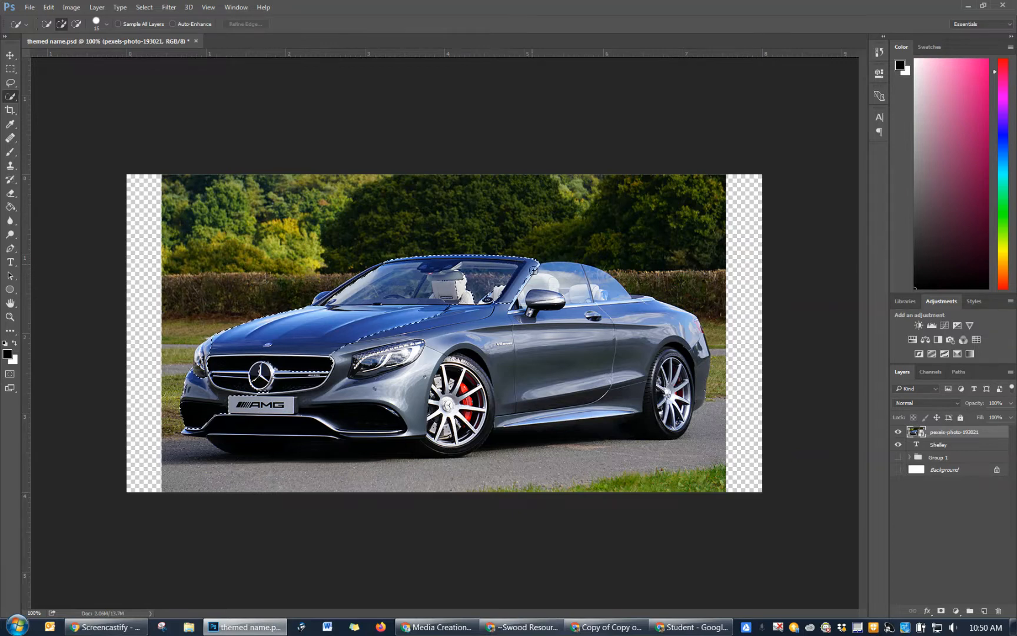
pyautogui.moveTo(593, 274)
pyautogui.mouseDown()
pyautogui.moveTo(683, 339)
pyautogui.moveTo(700, 371)
pyautogui.moveTo(676, 434)
pyautogui.moveTo(510, 432)
pyautogui.moveTo(312, 447)
pyautogui.moveTo(236, 425)
pyautogui.mouseUp()
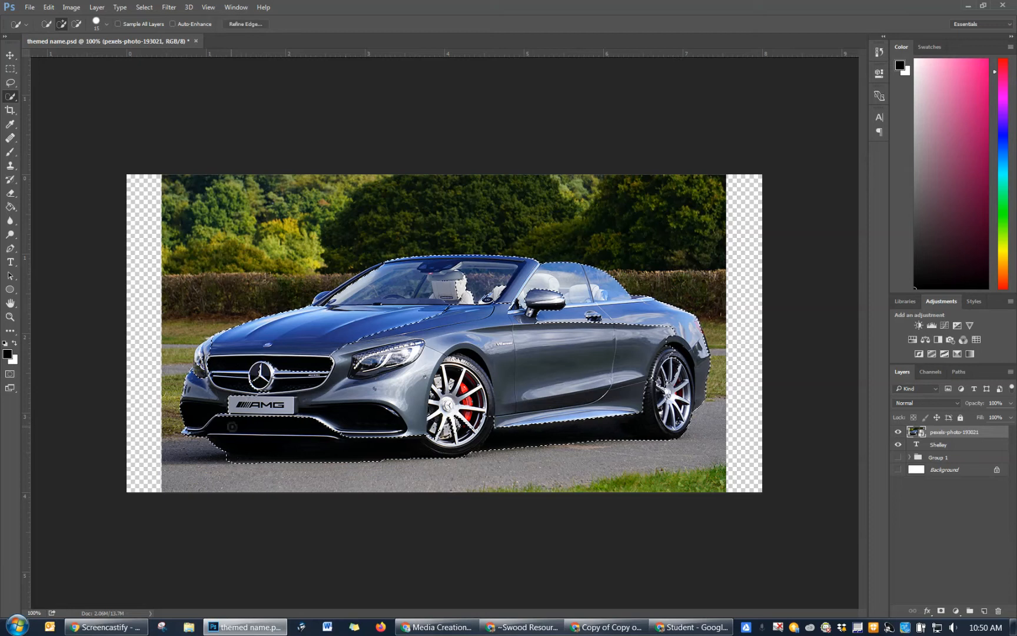
# Add the missing front bumper, grille, licence plate, headlight and hood areas to the car selection.
pyautogui.keyDown('alt'); pyautogui.scroll(5, 235, 425); pyautogui.keyUp('alt')
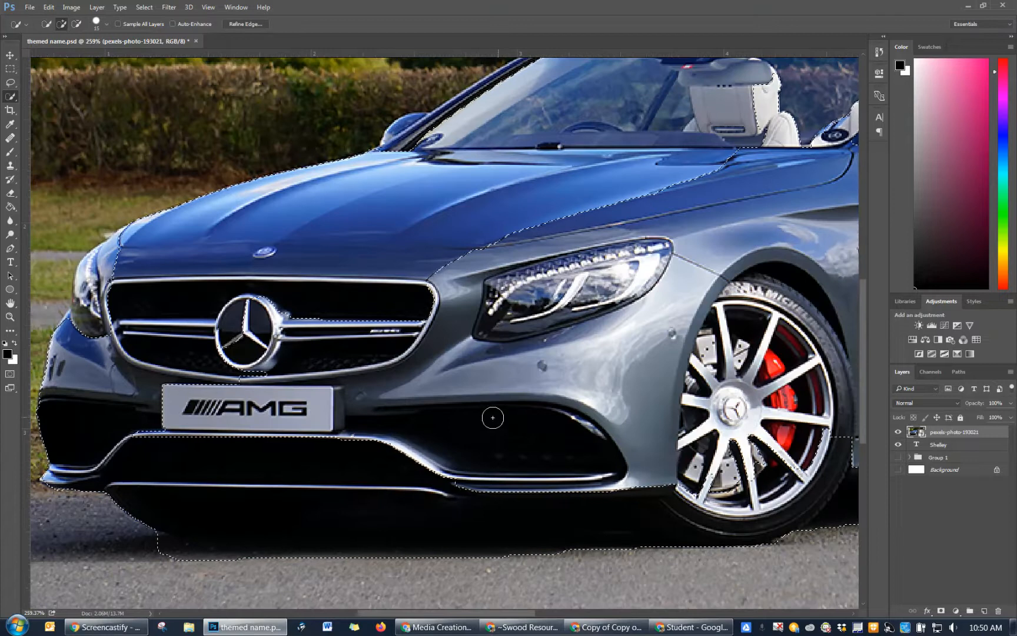
pyautogui.click(470, 485)
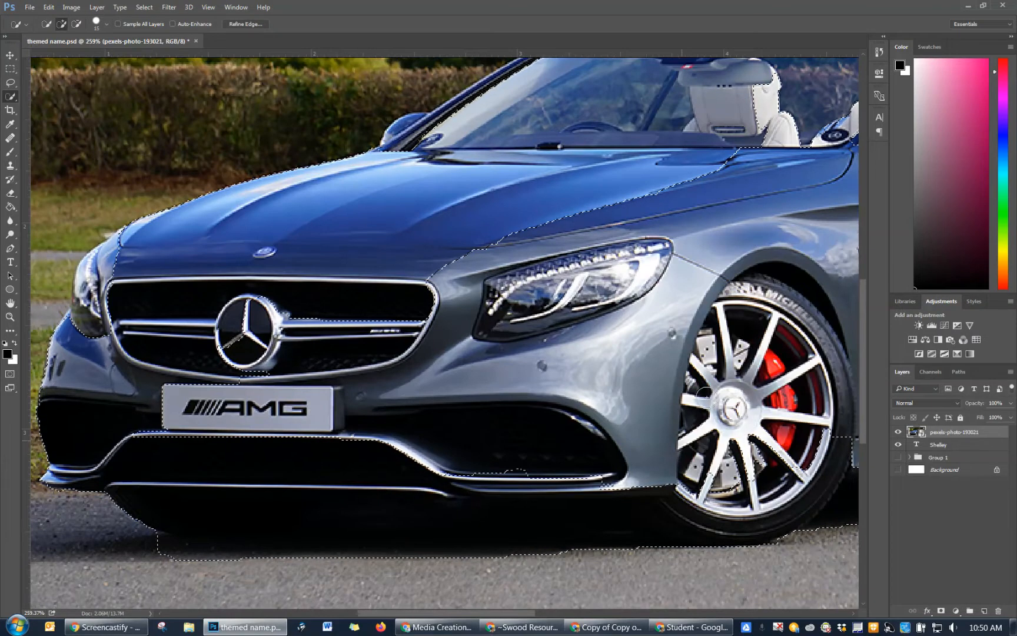
pyautogui.click(830, 451)
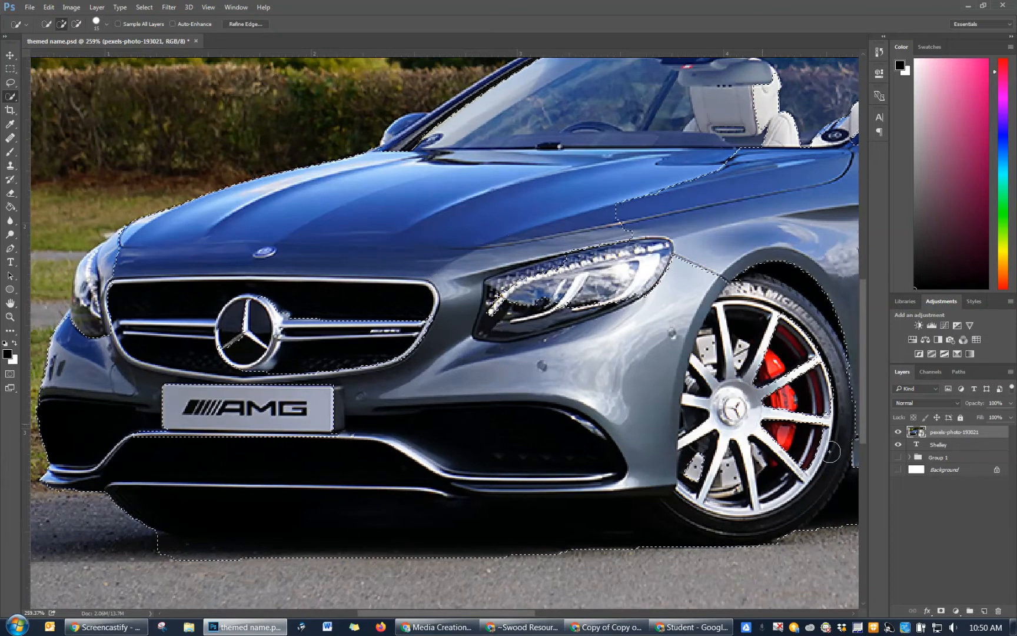
pyautogui.click(622, 200)
pyautogui.moveTo(231, 342)
pyautogui.mouseDown()
pyautogui.moveTo(172, 421)
pyautogui.moveTo(184, 363)
pyautogui.moveTo(354, 412)
pyautogui.moveTo(268, 411)
pyautogui.mouseUp()
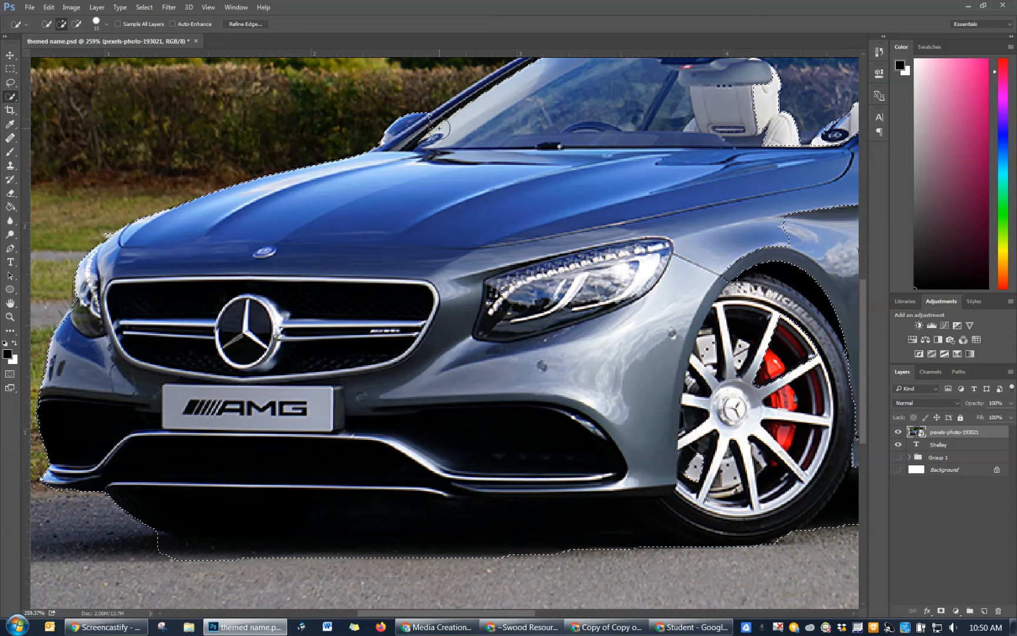
pyautogui.moveTo(589, 195); pyautogui.dragTo(400, 386)
# Enlarge the quick selection brush to 40 px and add the front fender and door areas to the car selection.
pyautogui.press('[')
pyautogui.press('[')
pyautogui.press('[')
pyautogui.press('[')
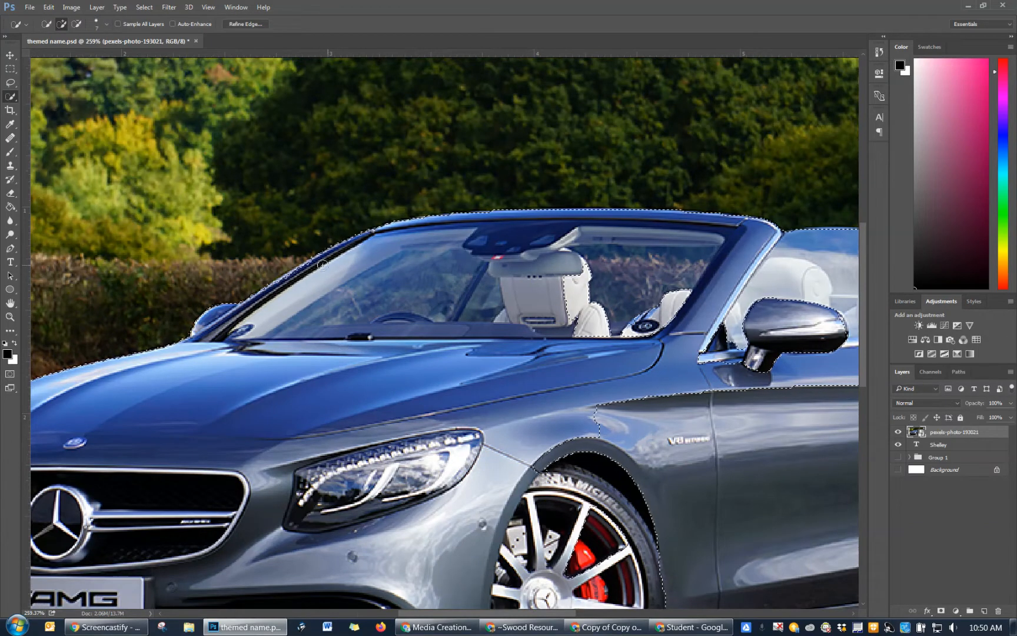
pyautogui.press(']')
pyautogui.press(']')
pyautogui.press(']')
pyautogui.press(']')
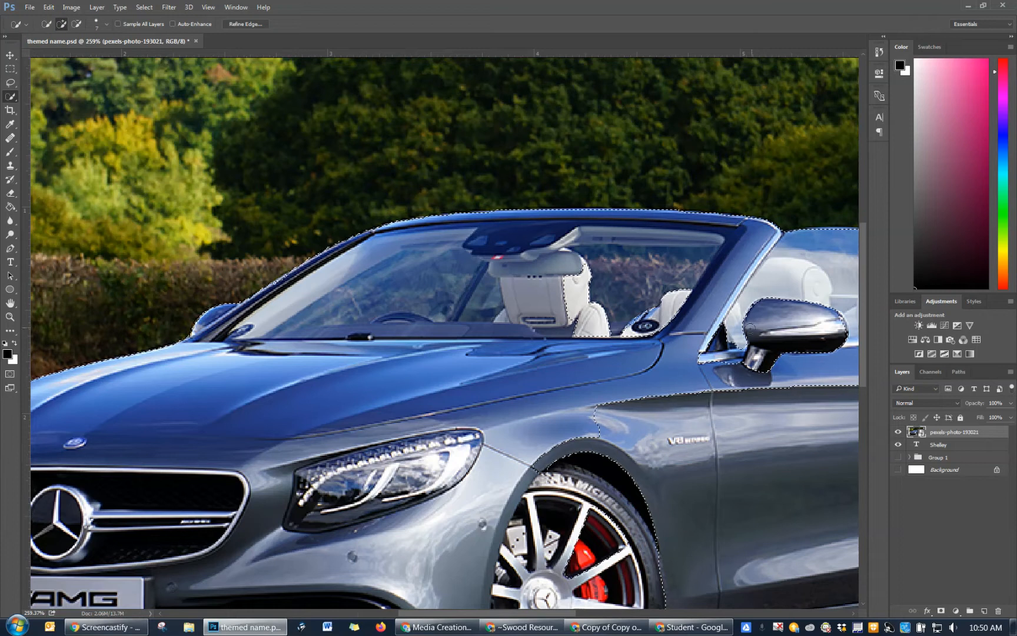
pyautogui.press(']')
pyautogui.press(']')
pyautogui.press(']')
pyautogui.press(']')
pyautogui.press(']')
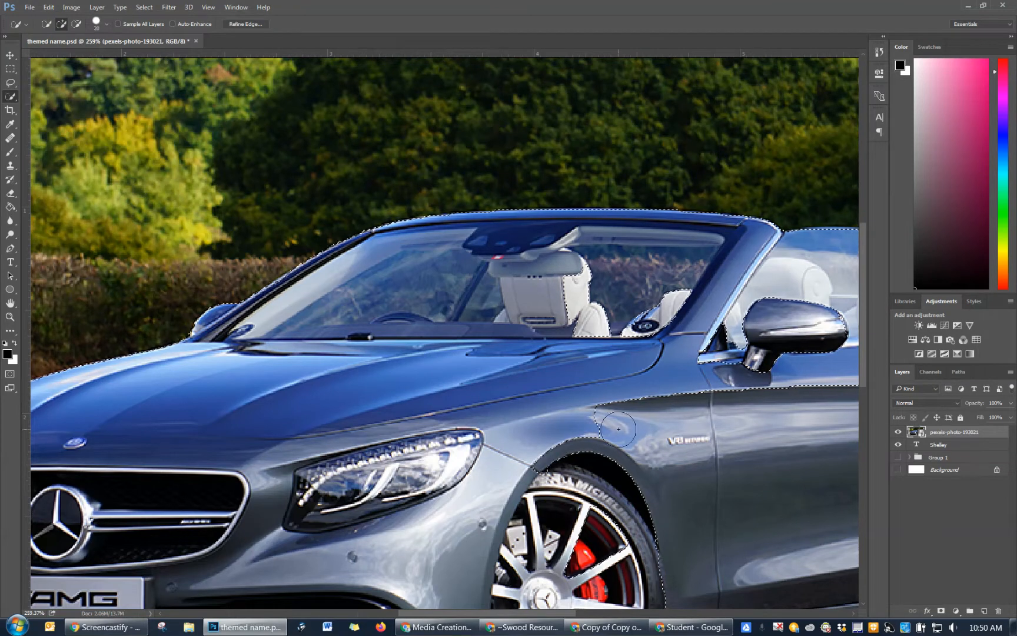
pyautogui.moveTo(550, 434); pyautogui.dragTo(703, 433)
pyautogui.scroll(-5, 703, 433)
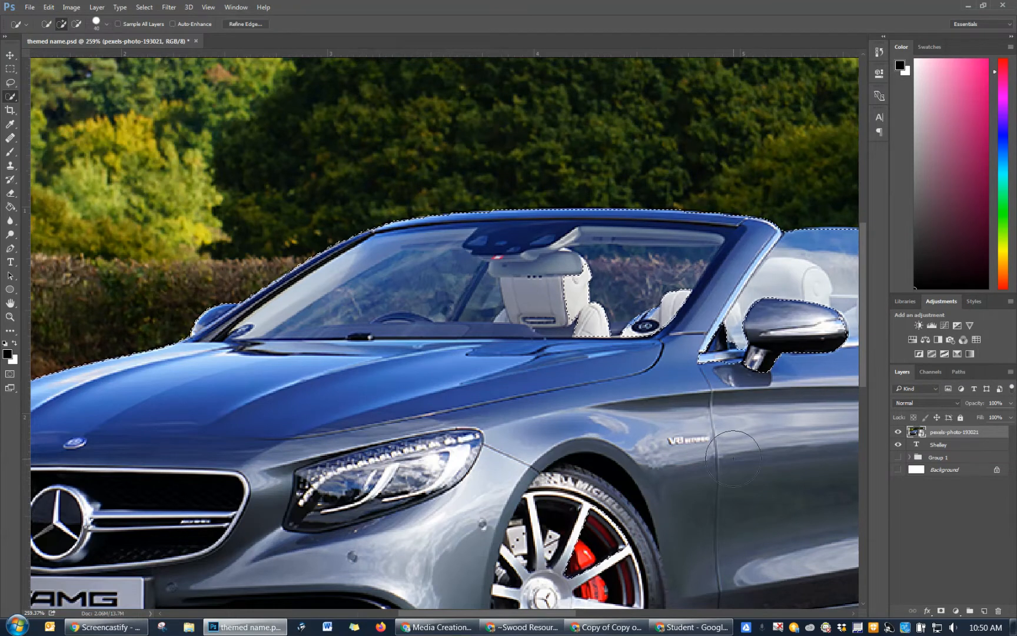
pyautogui.scroll(-1, 729, 457)
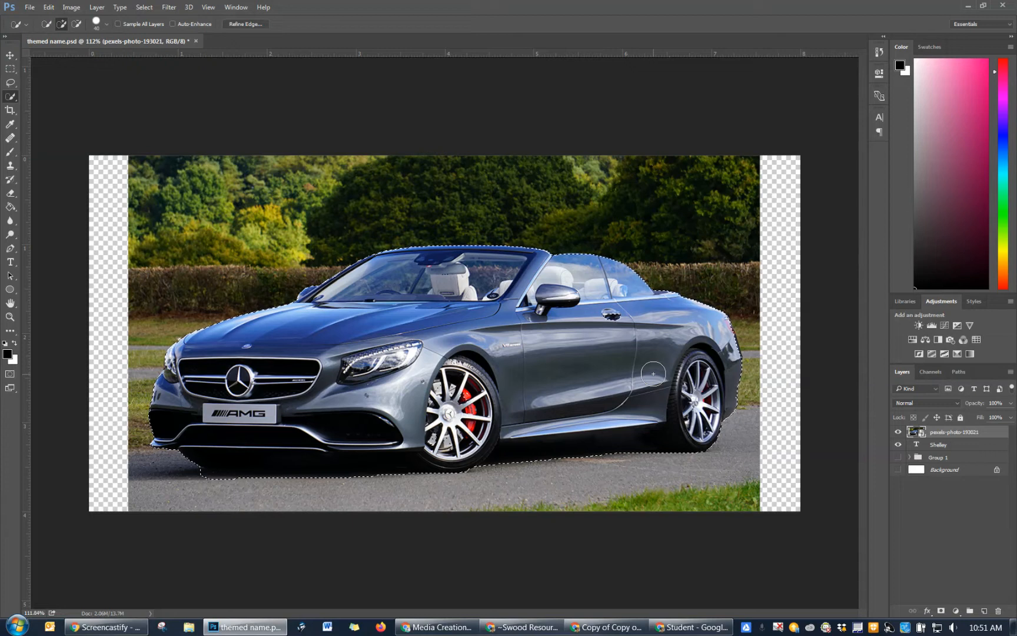
# Copy the selected car to its own layer and hide the original pexels-photo-193021 layer.
pyautogui.hotkey('ctrl', 'j')
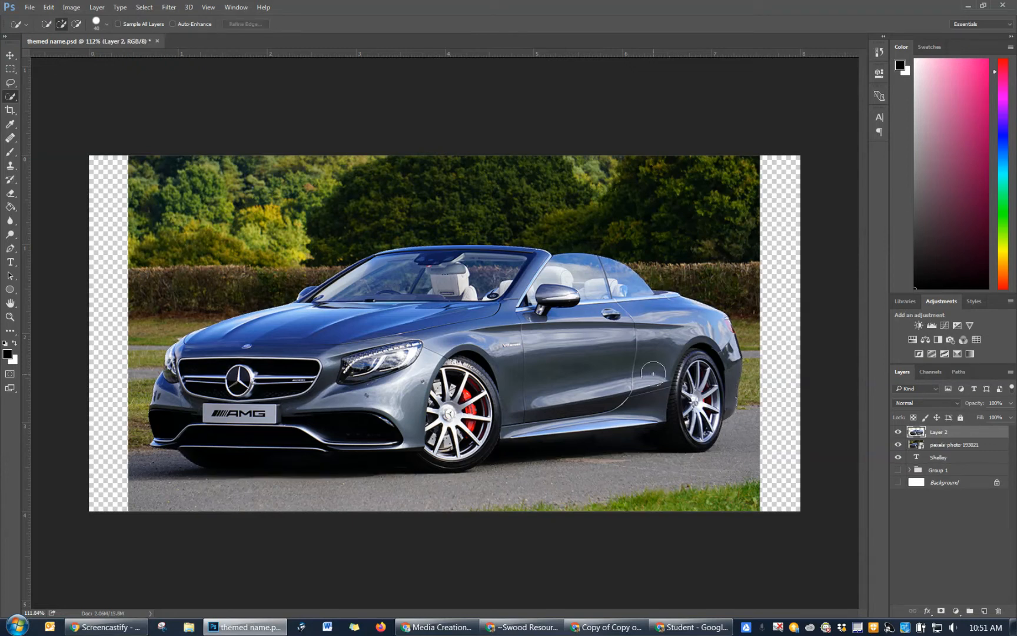
pyautogui.click(899, 445)
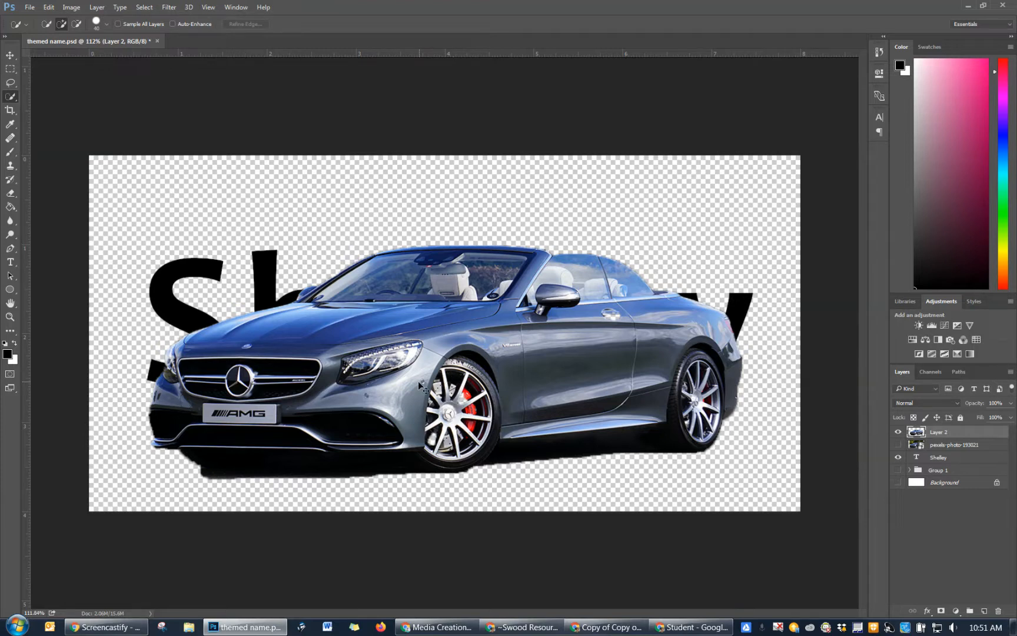
# Scale the cut-out car to about 27% and place it over the lower part of the letters S and h.
pyautogui.hotkey('ctrl', 't')
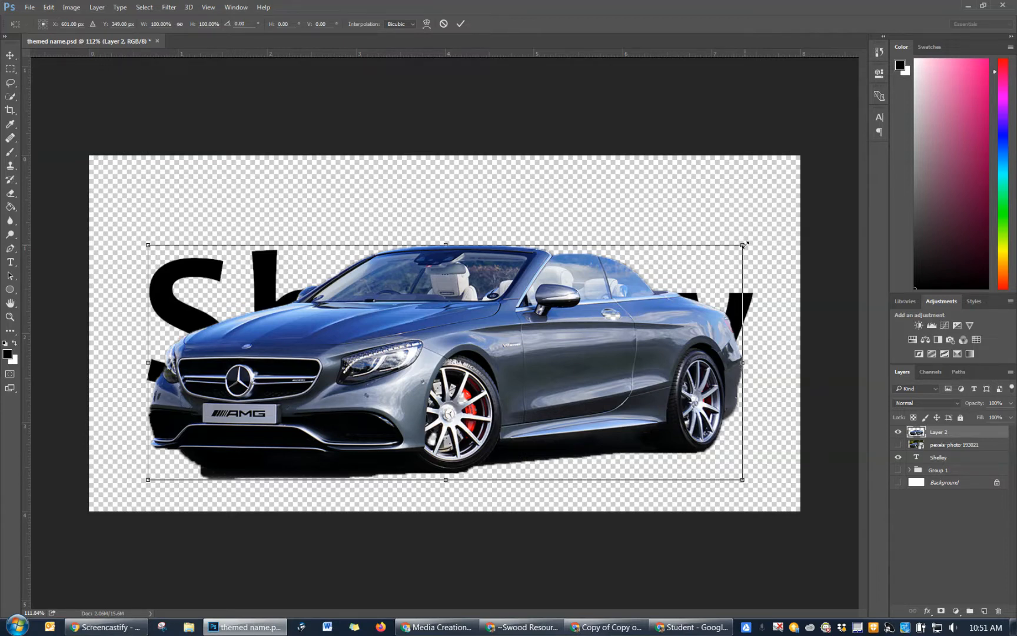
pyautogui.moveTo(744, 244); pyautogui.dragTo(335, 481)
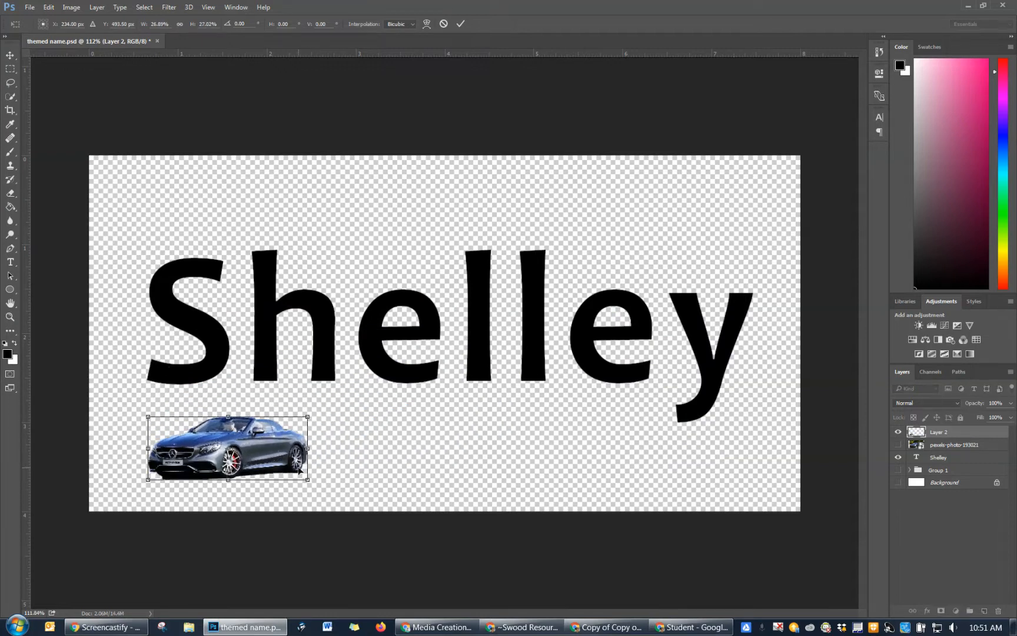
pyautogui.moveTo(280, 448); pyautogui.dragTo(270, 357)
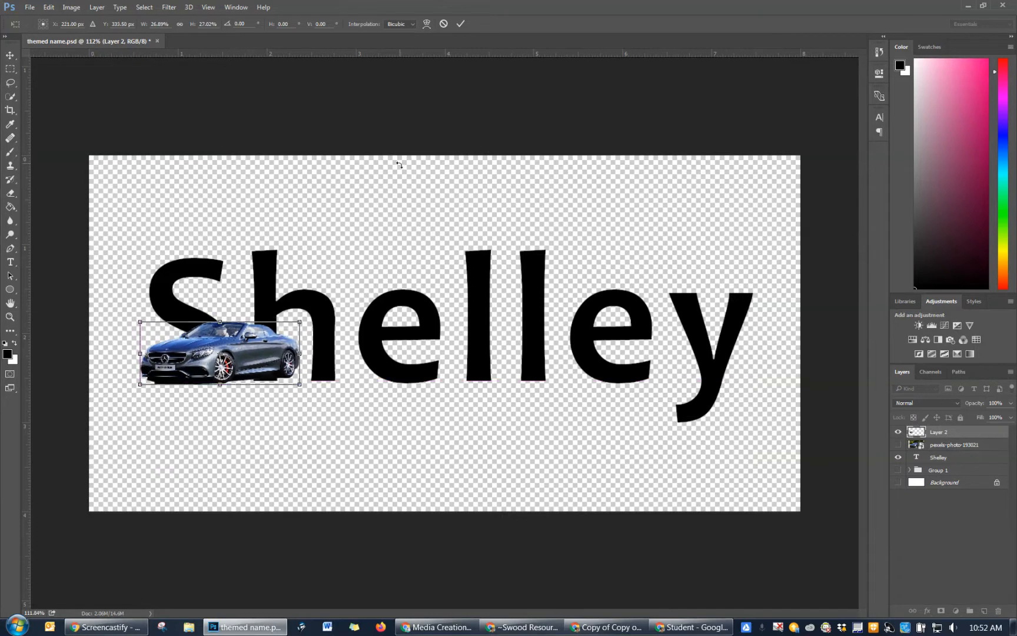
pyautogui.click(461, 24)
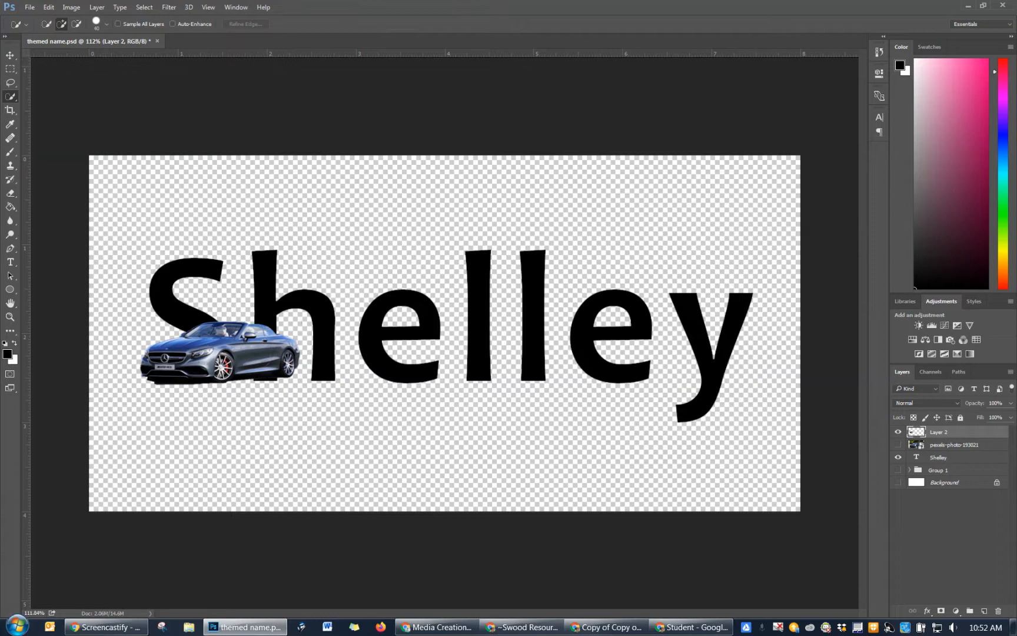
pyautogui.click(106, 626)
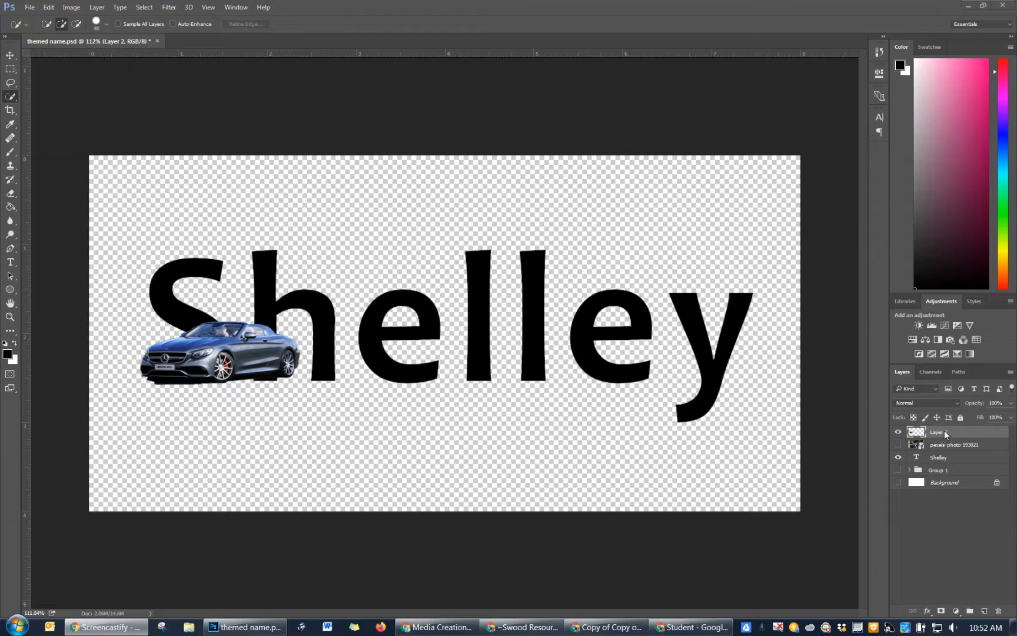
# Add a layer mask to the cut-out car layer.
pyautogui.click(941, 612)
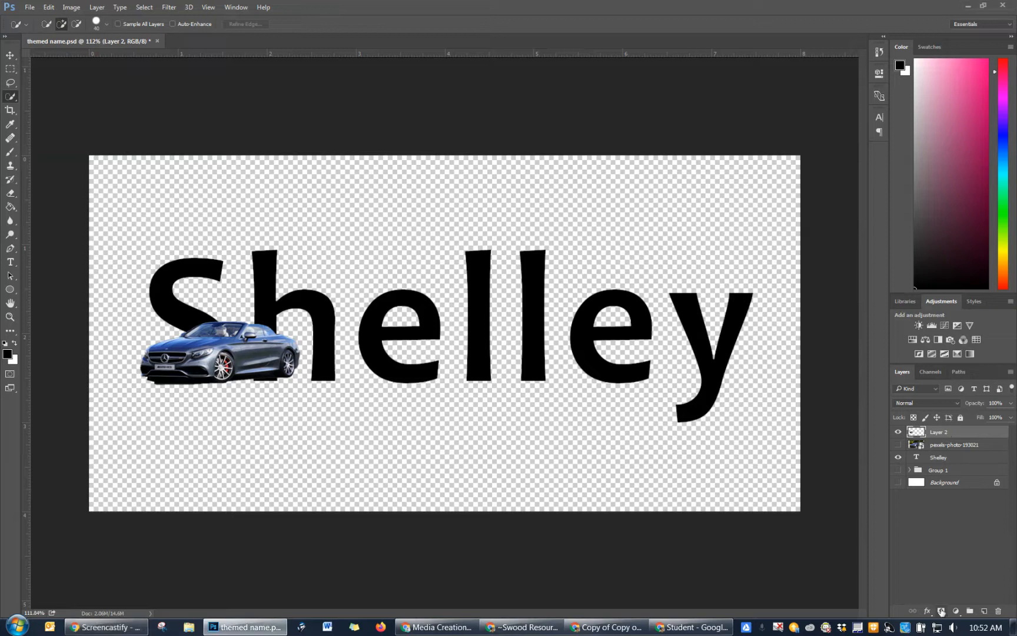
pyautogui.click(942, 611)
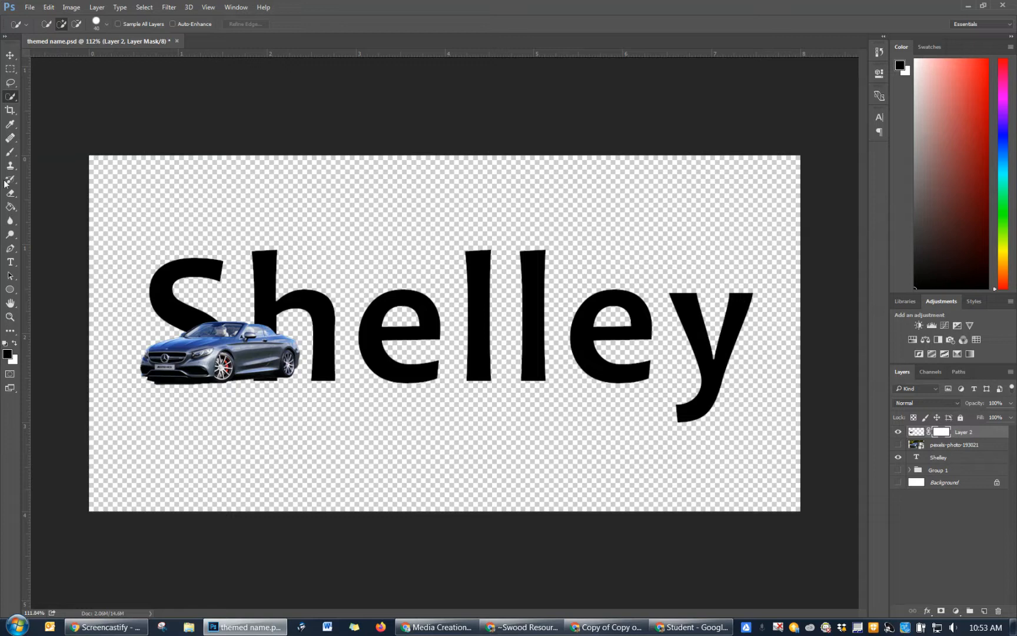
# Set up the Brush tool with maximum hardness and a 30 px size for painting on the car's mask.
pyautogui.click(10, 153)
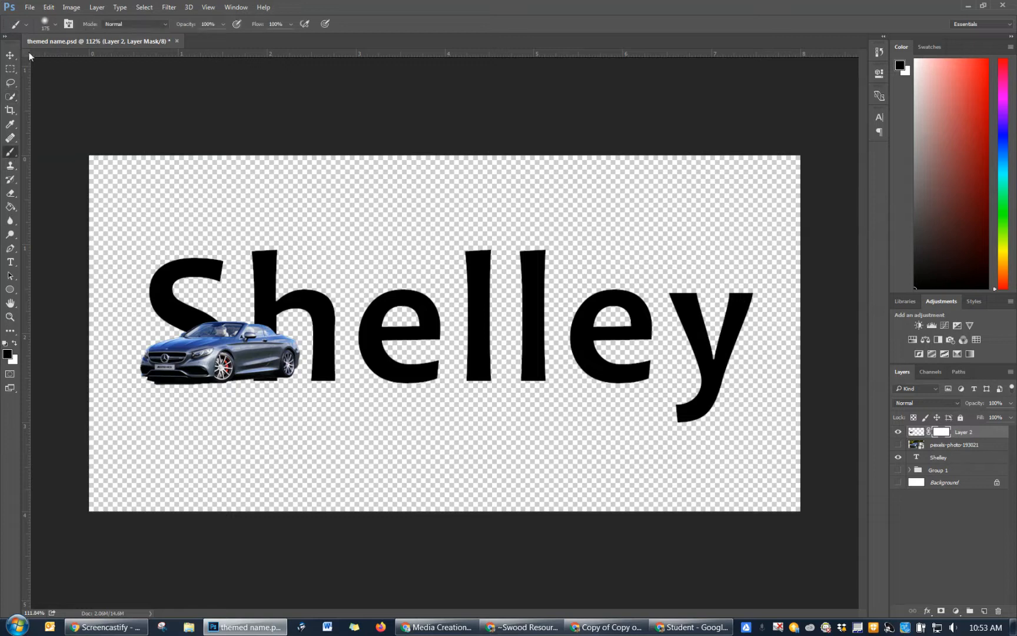
pyautogui.click(56, 23)
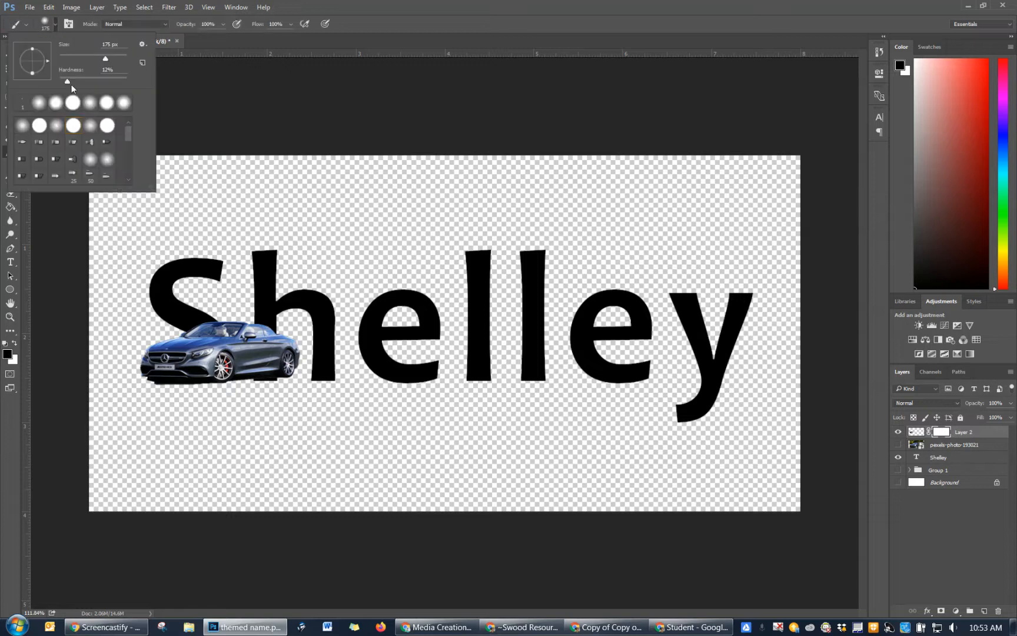
pyautogui.moveTo(66, 82); pyautogui.dragTo(151, 84)
pyautogui.click(44, 23)
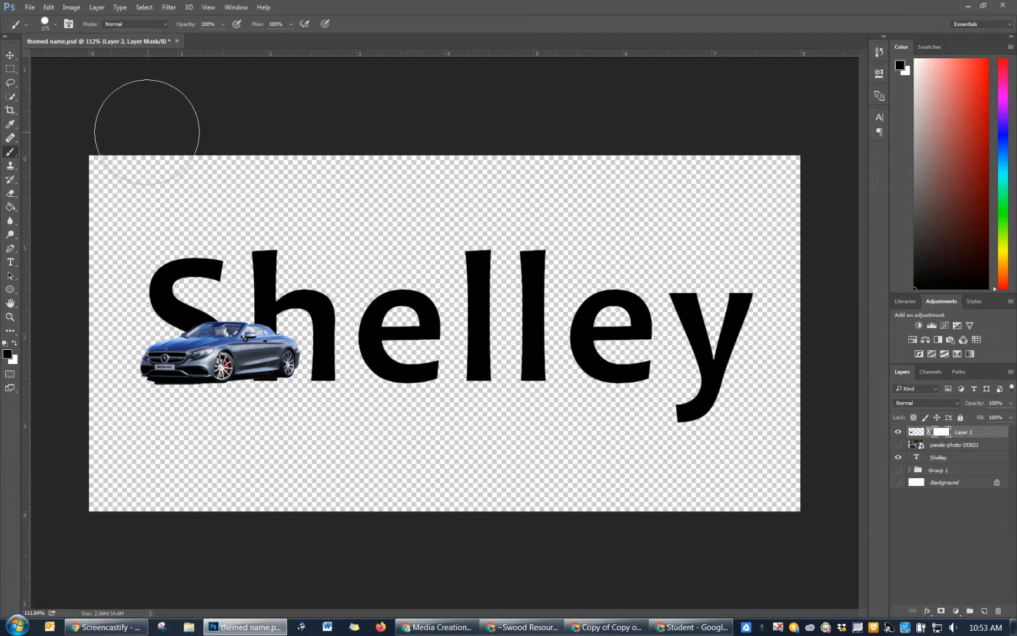
pyautogui.press('[')
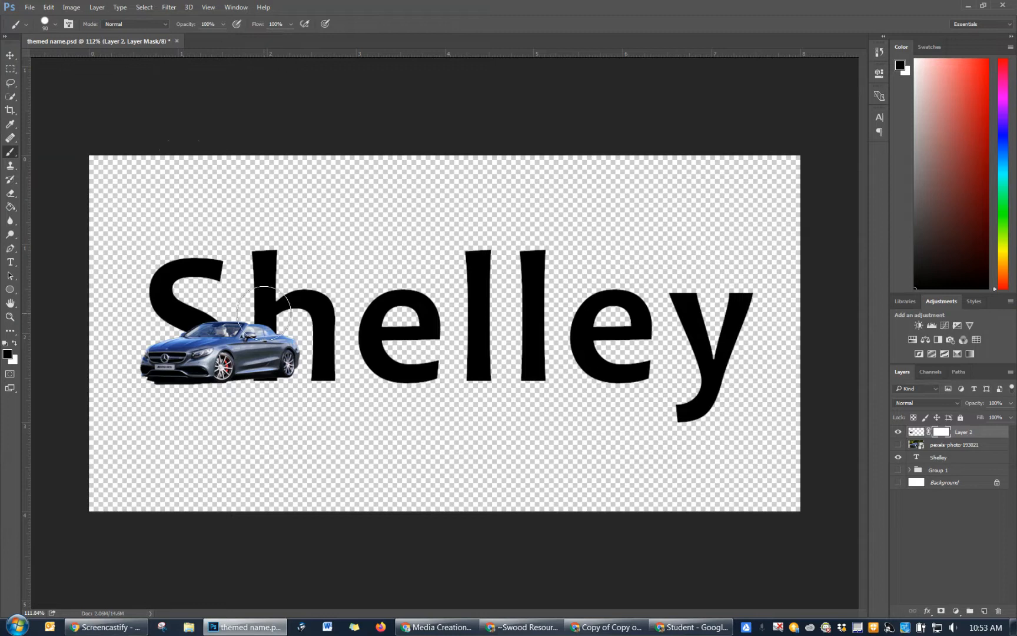
pyautogui.press('[')
pyautogui.press('[')
pyautogui.press('[')
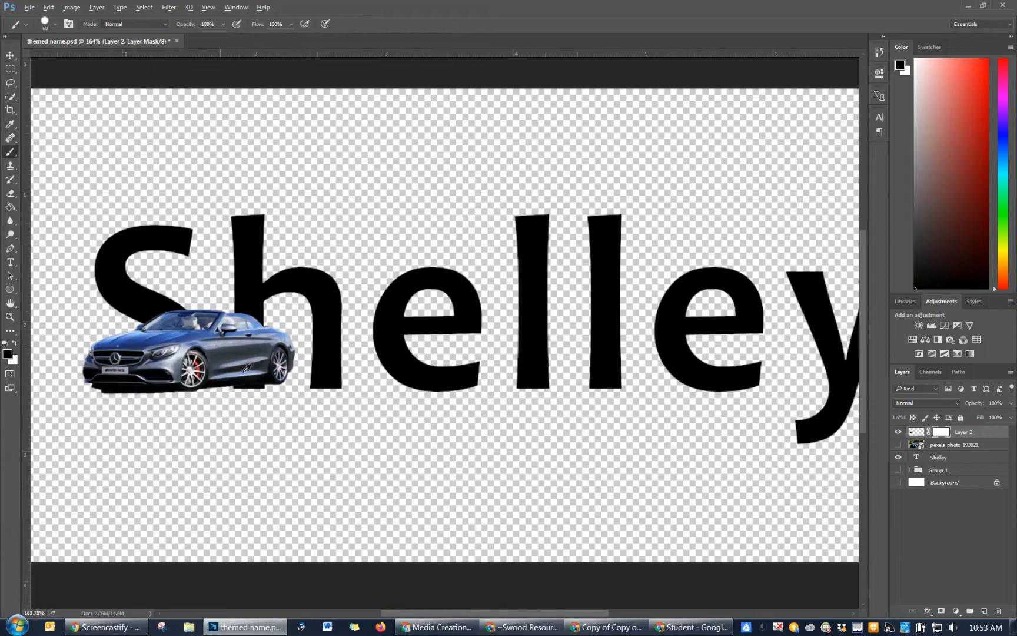
pyautogui.scroll(3, 272, 363)
pyautogui.scroll(1, 246, 368)
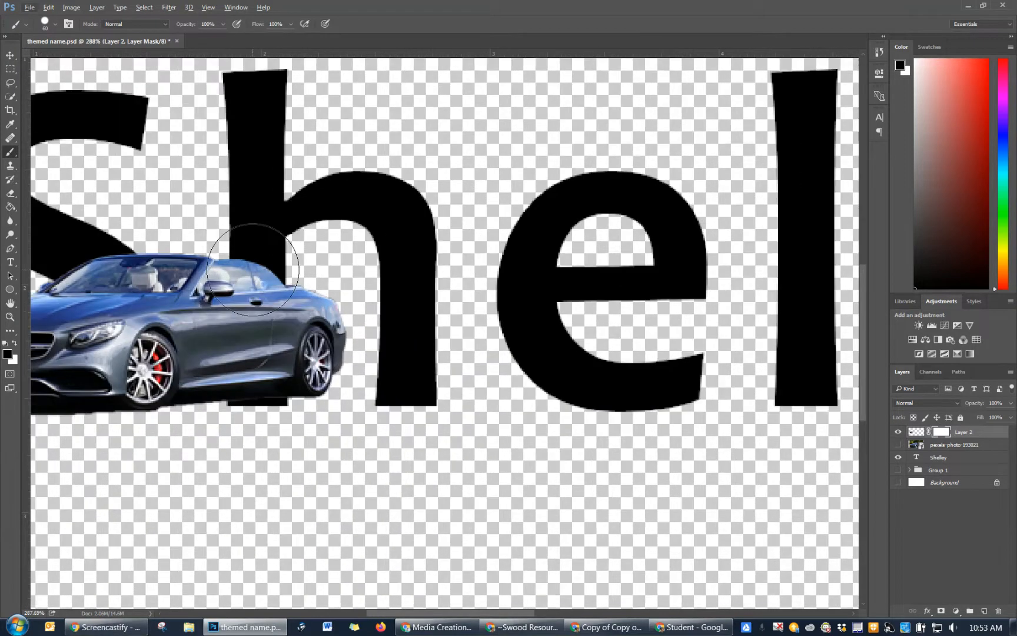
pyautogui.press('[')
pyautogui.press('[')
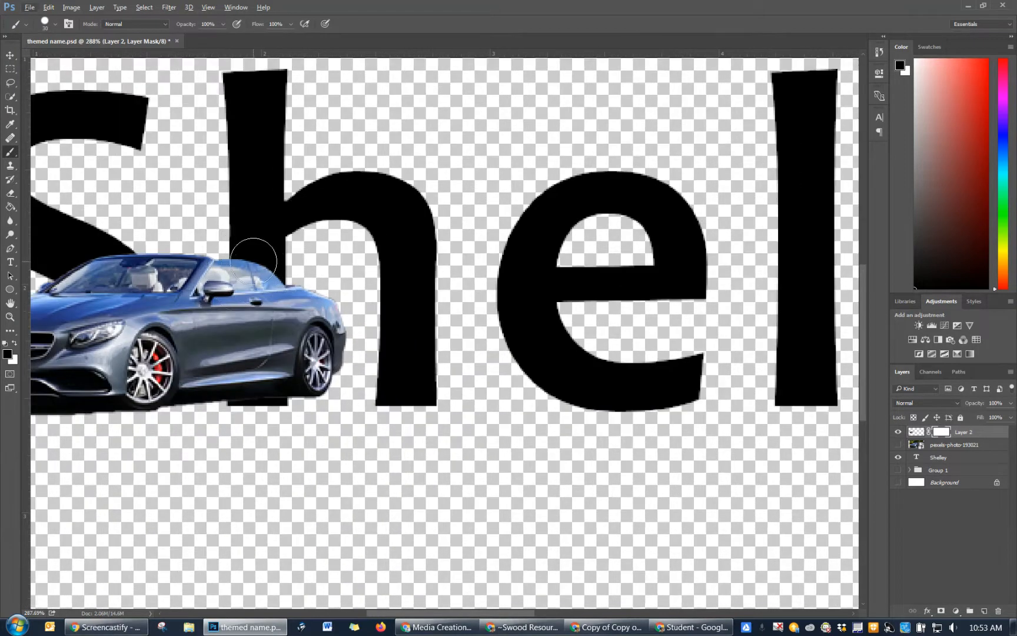
# Paint black on the car's mask over the h's stem to hide the car there, and restore the area with white.
pyautogui.click(253, 261)
pyautogui.moveTo(254, 261)
pyautogui.mouseDown()
pyautogui.moveTo(254, 327)
pyautogui.moveTo(237, 382)
pyautogui.moveTo(254, 434)
pyautogui.mouseUp()
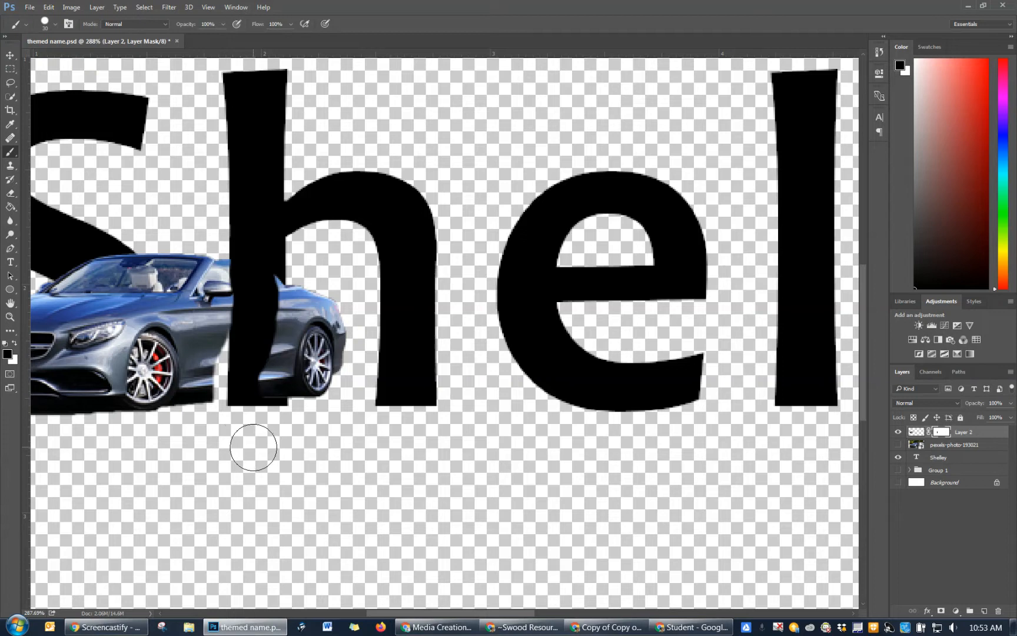
pyautogui.click(14, 343)
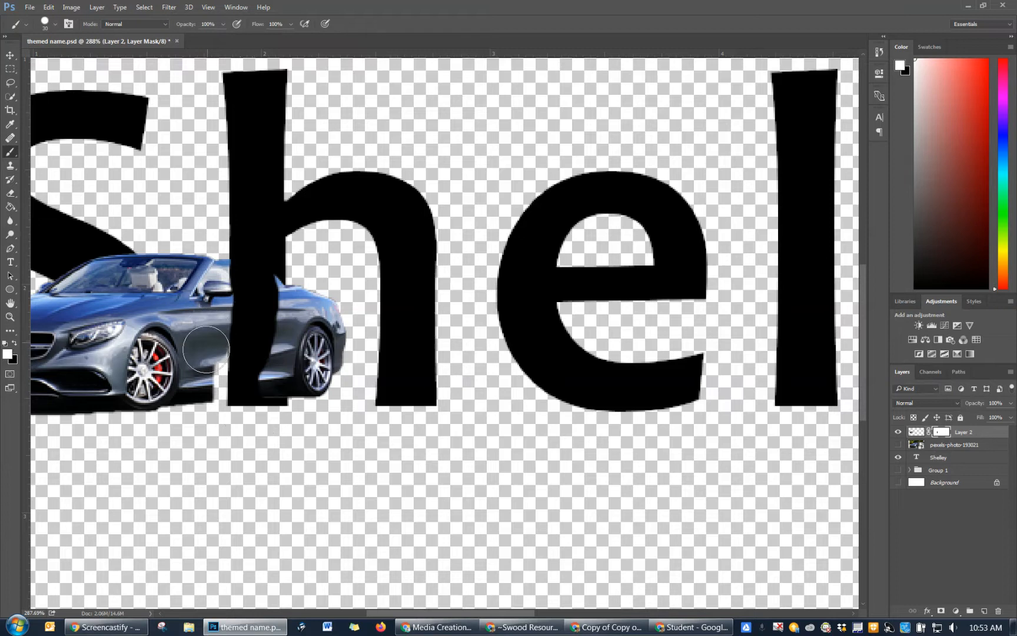
pyautogui.moveTo(234, 391)
pyautogui.mouseDown()
pyautogui.moveTo(259, 353)
pyautogui.moveTo(259, 277)
pyautogui.mouseUp()
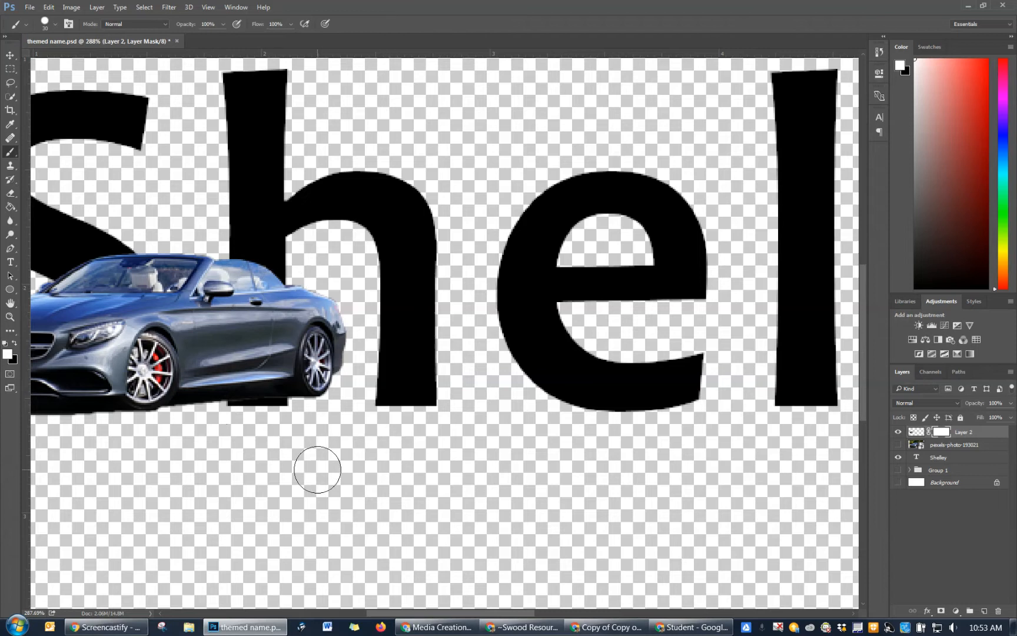
# Load the name text layer's outline as a selection and paint black on the car's mask over the h's stem.
pyautogui.moveTo(919, 459); pyautogui.dragTo(917, 460)
pyautogui.keyDown('ctrl'); pyautogui.click(917, 461); pyautogui.keyUp('ctrl')
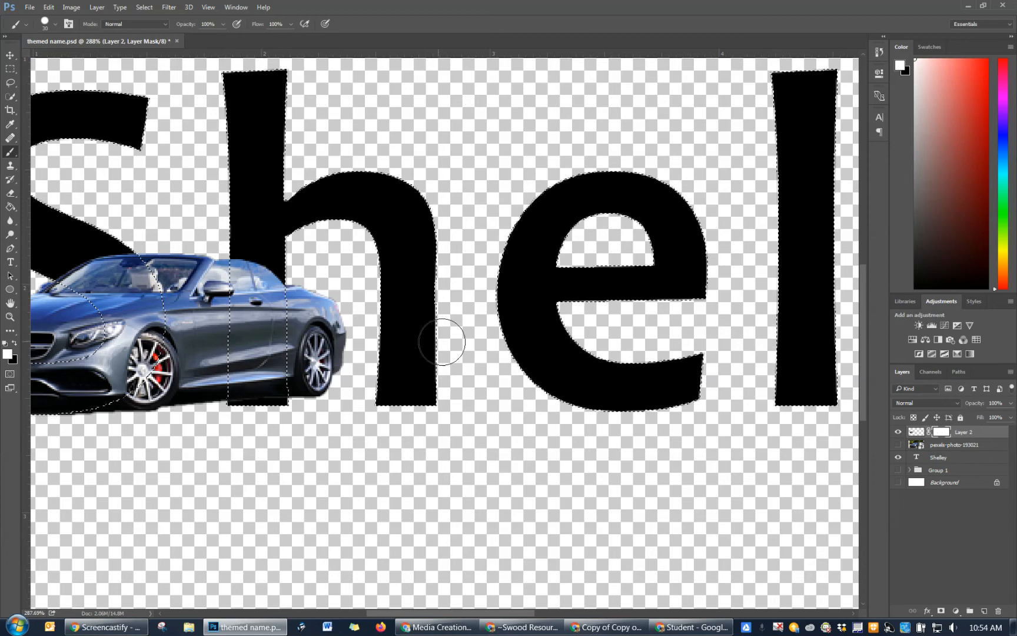
pyautogui.click(13, 343)
pyautogui.moveTo(221, 216); pyautogui.dragTo(227, 306)
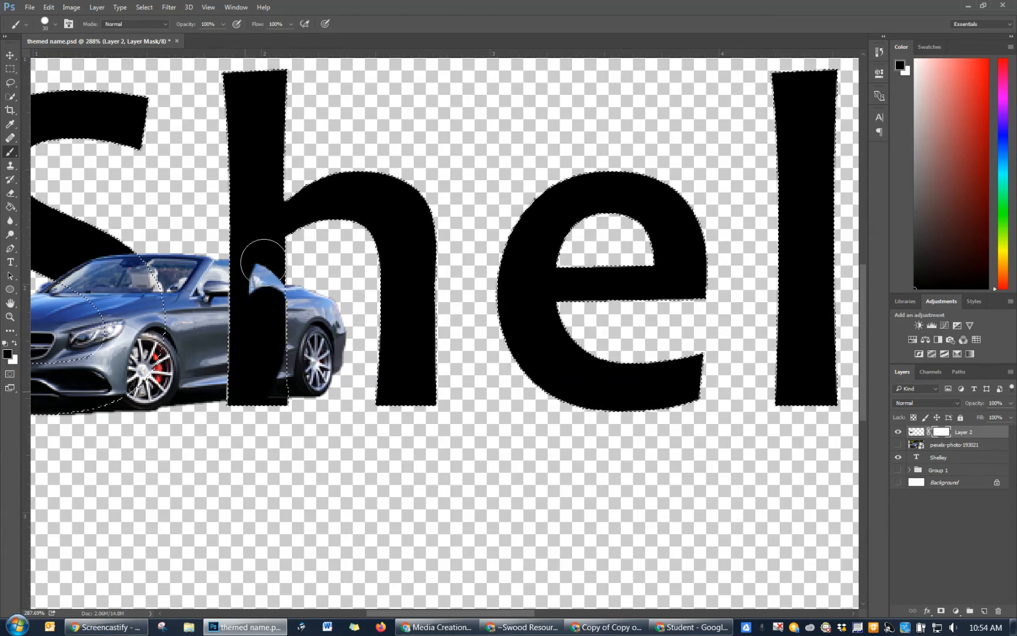
pyautogui.scroll(-5, 348, 485)
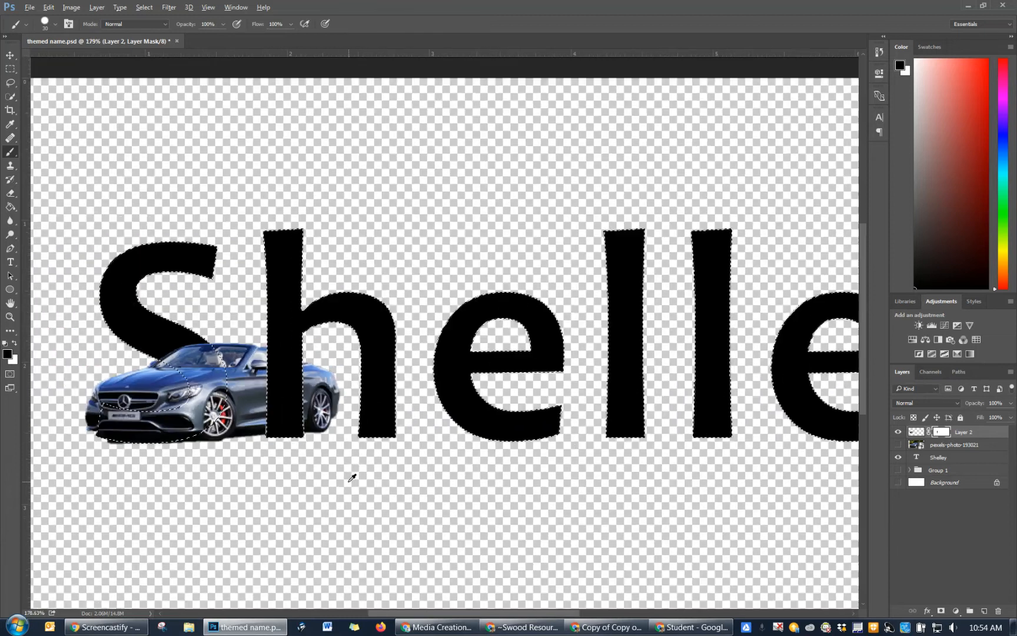